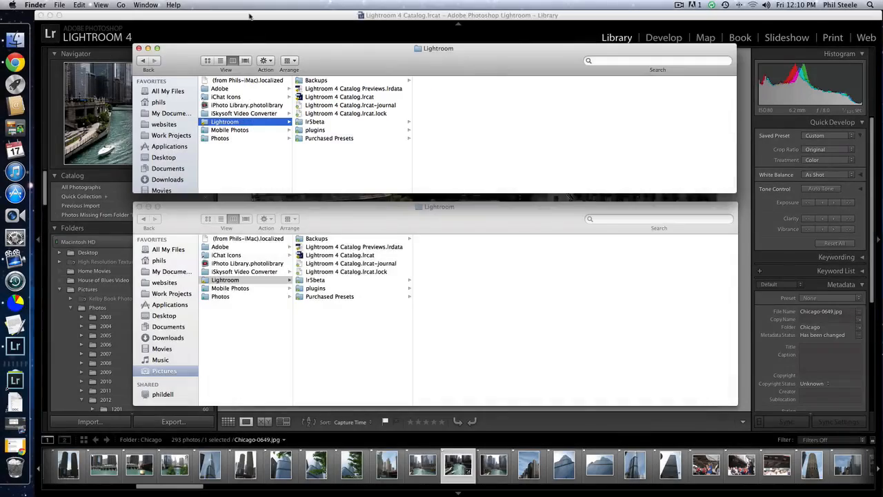
Bring Lightroom 4 to the front and close it, skipping the catalog backup this time
click(248, 15)
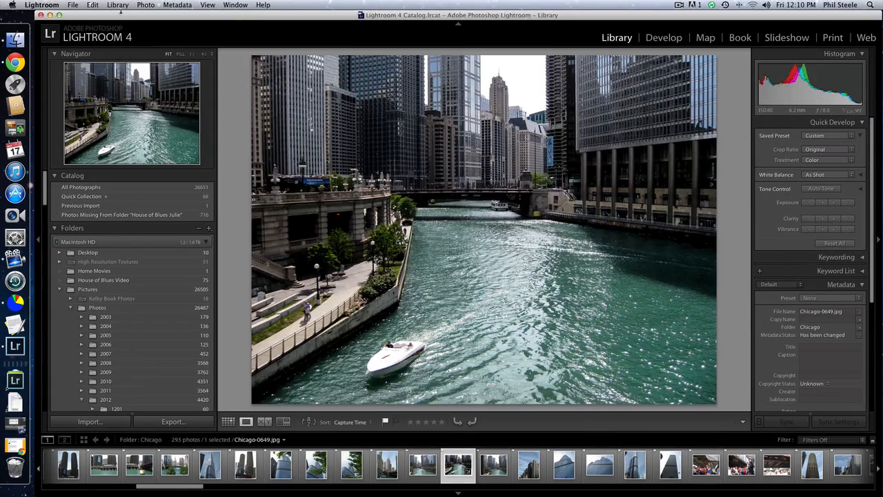
click(40, 14)
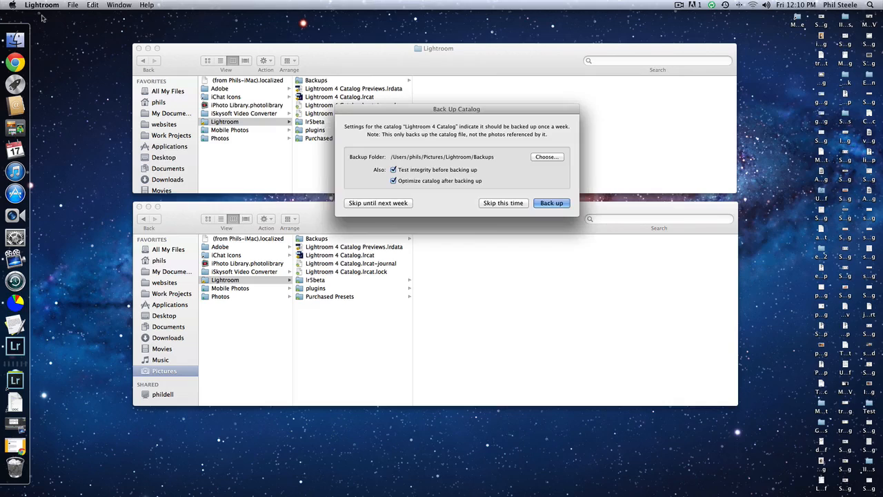
click(511, 206)
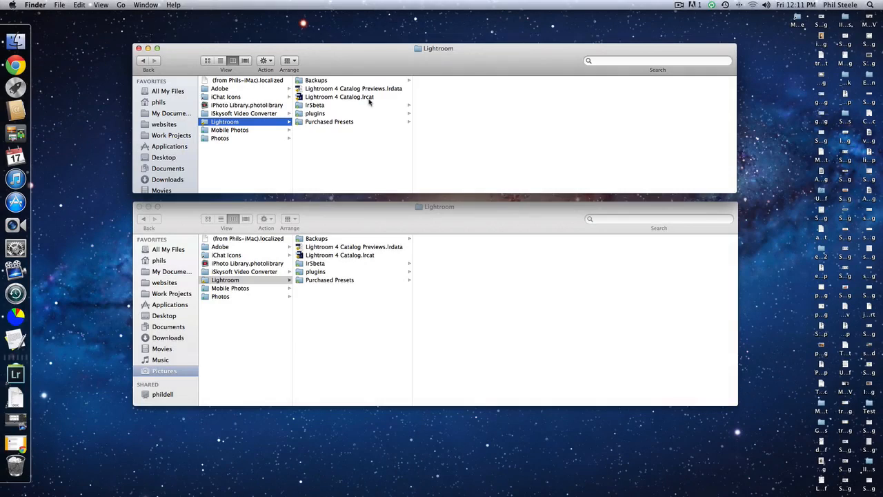
Copy Lightroom 4 Catalog Previews.lrdata and Lightroom 4 Catalog.lrcat from the upper Finder window to the Lightroom folder in the lower one
click(362, 89)
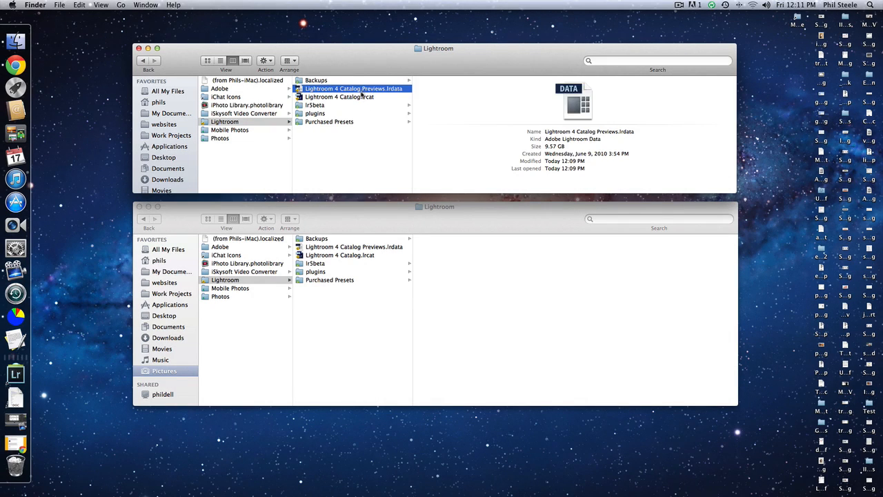
shift+click(361, 98)
drag(362, 98, 366, 260)
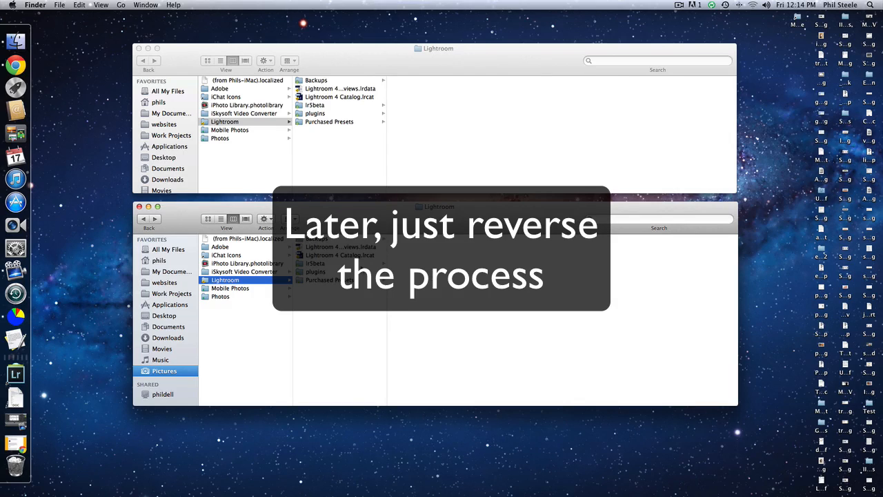
Select the Lightroom 4 catalog and previews files in the lower Finder window and copy them back to the original Lightroom folder
click(347, 255)
shift+click(344, 246)
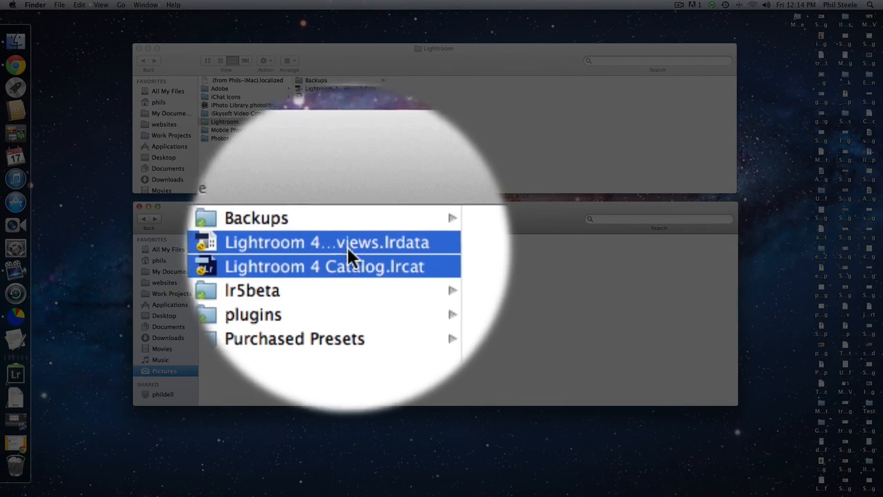
mouse_move(349, 253)
mouse_down()
mouse_move(356, 133)
mouse_move(376, 138)
mouse_move(359, 134)
mouse_move(345, 253)
mouse_up()
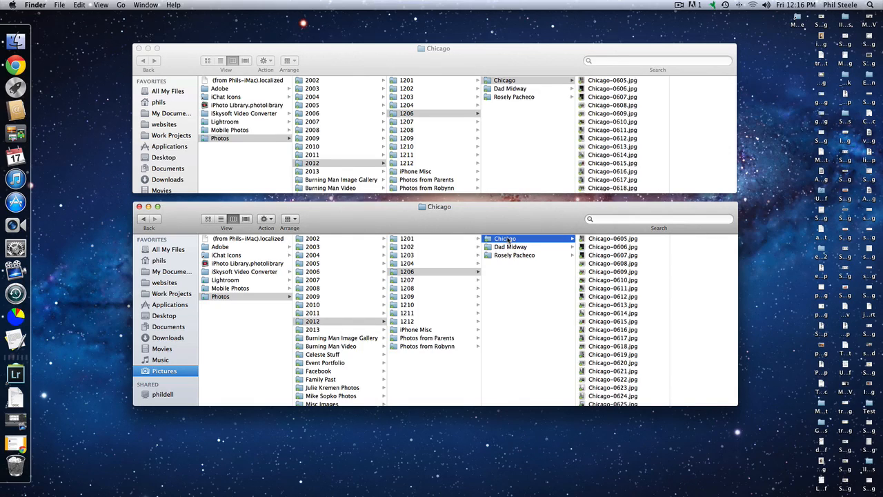
Launch Lightroom 4
click(18, 381)
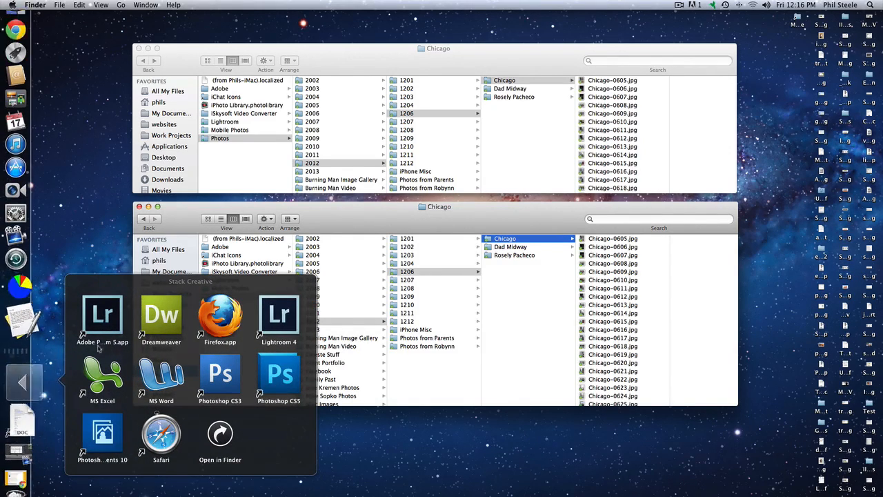
click(270, 329)
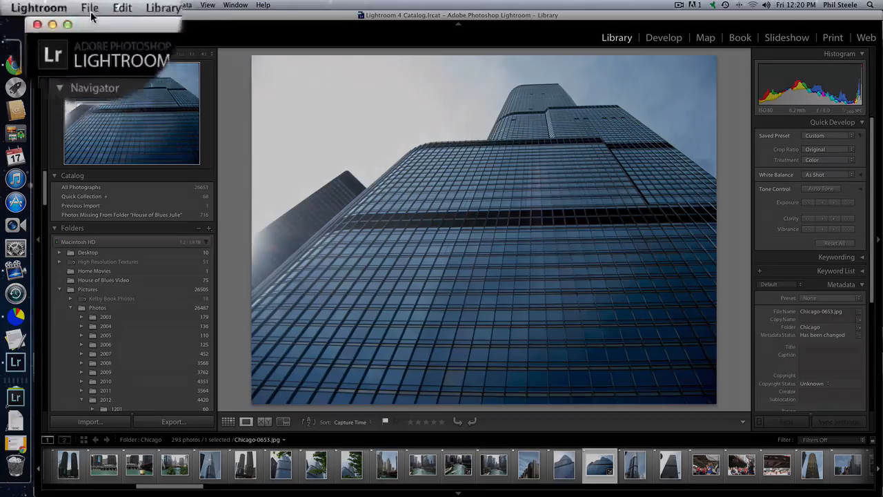
click(90, 15)
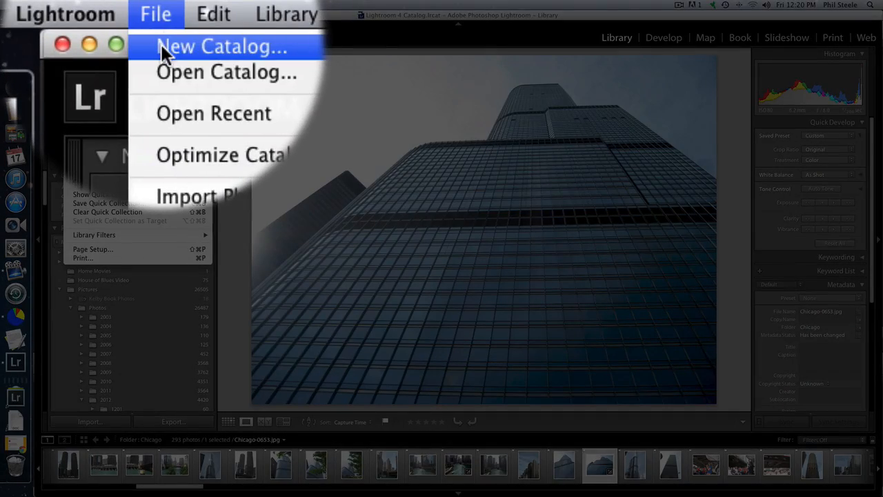
click(77, 17)
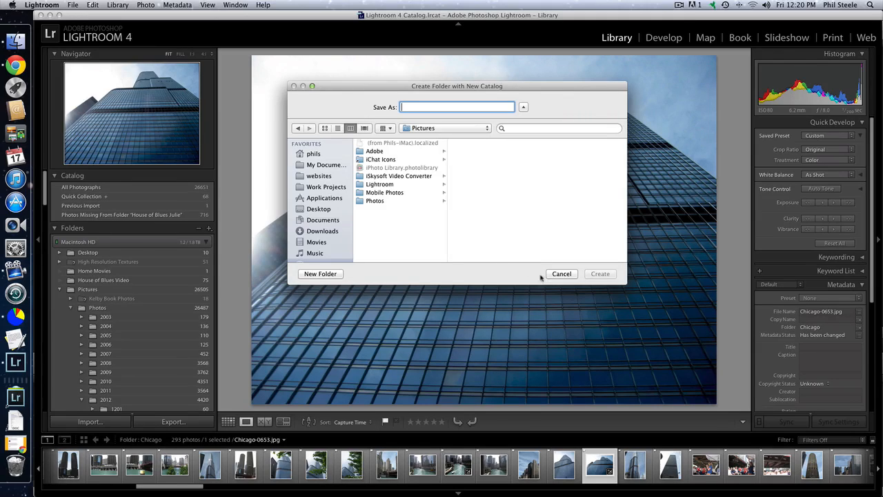
click(561, 274)
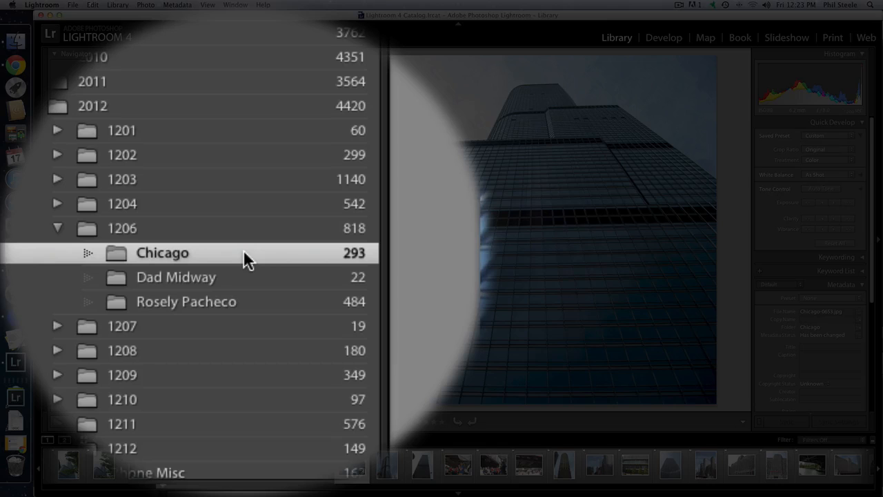
Export the 2012/1206 Dad Midway folder as a catalog named Dad Midway in Pictures, including negative files and available previews
right_click(244, 252)
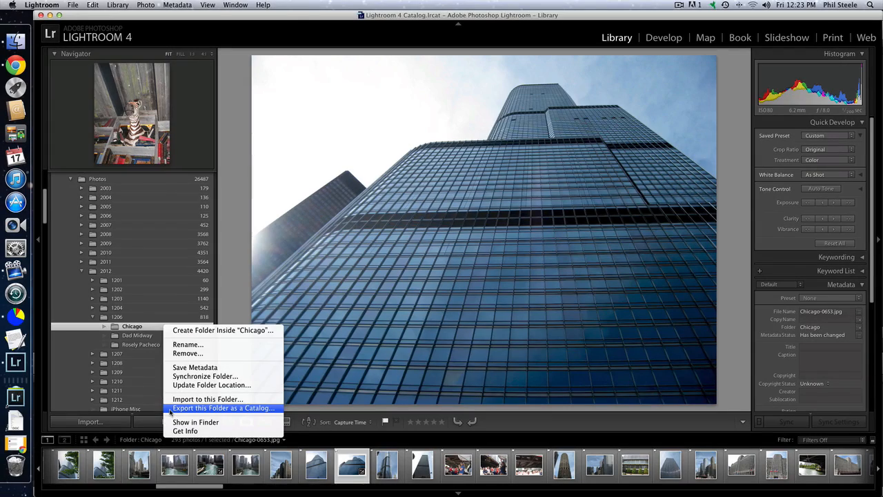
click(222, 307)
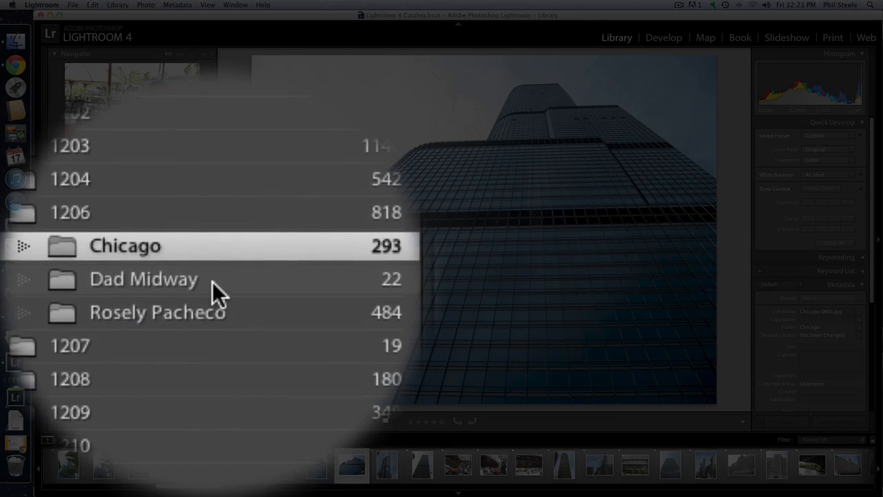
click(212, 282)
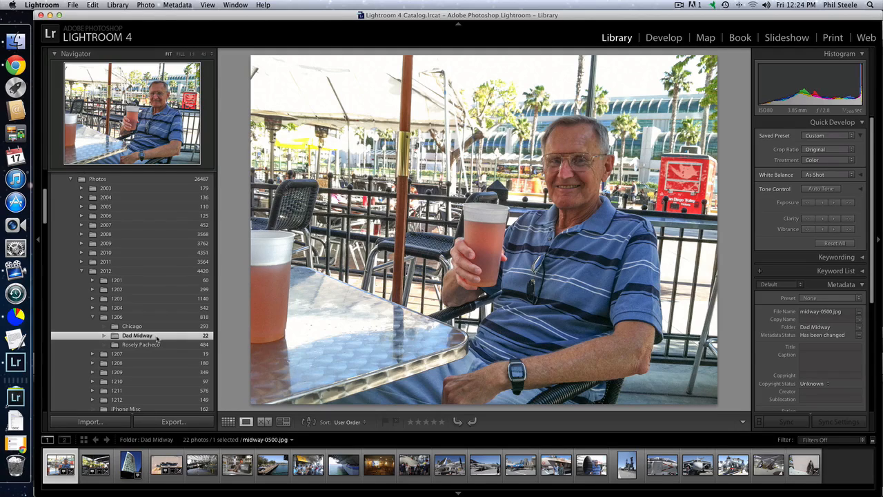
right_click(157, 337)
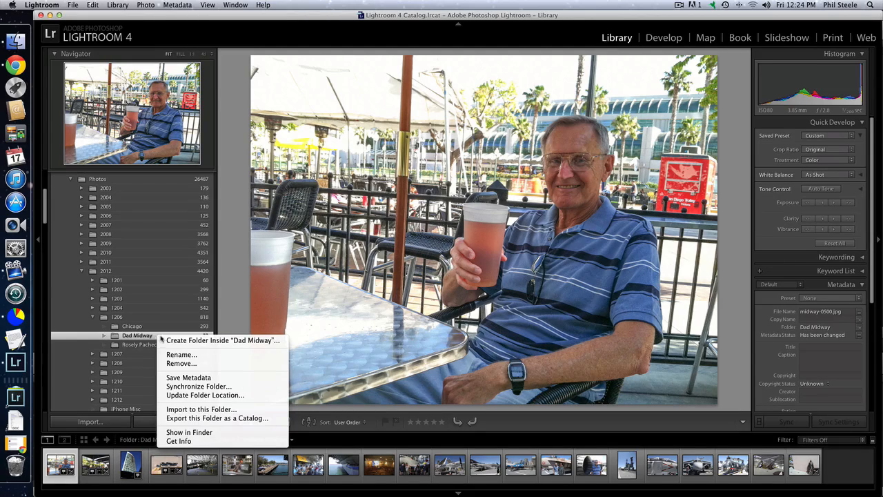
click(162, 419)
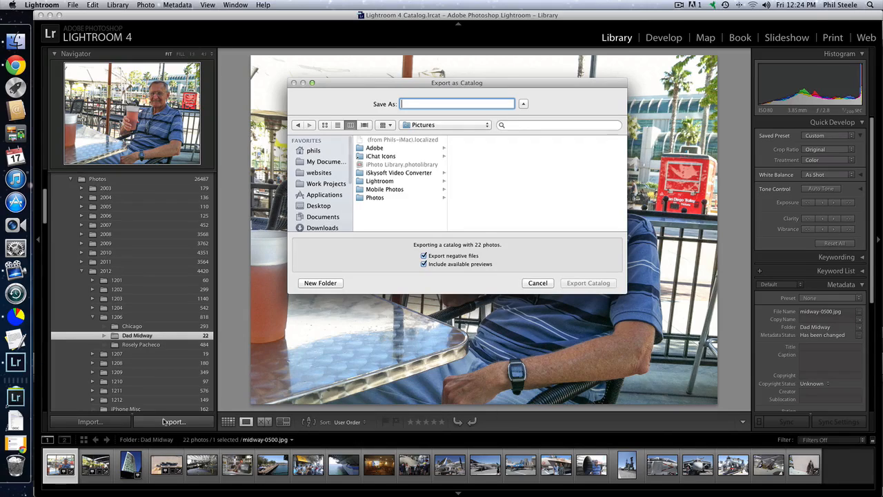
text(Dad Midwa)
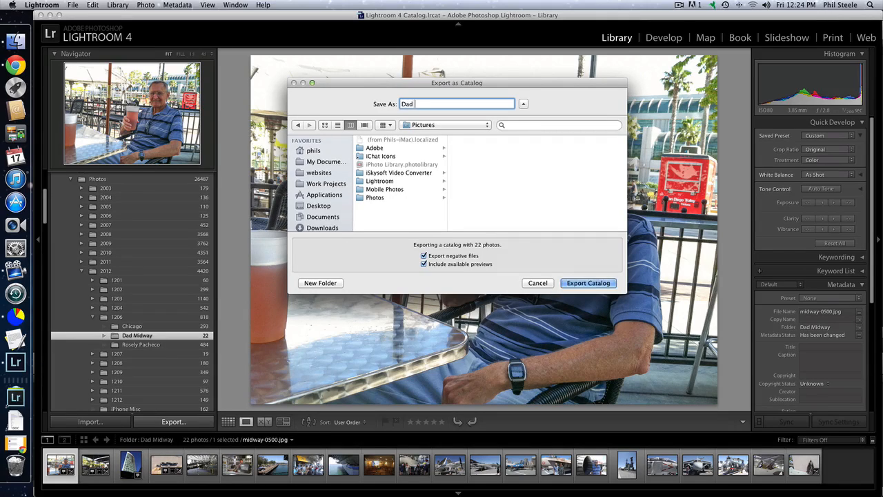
text(y)
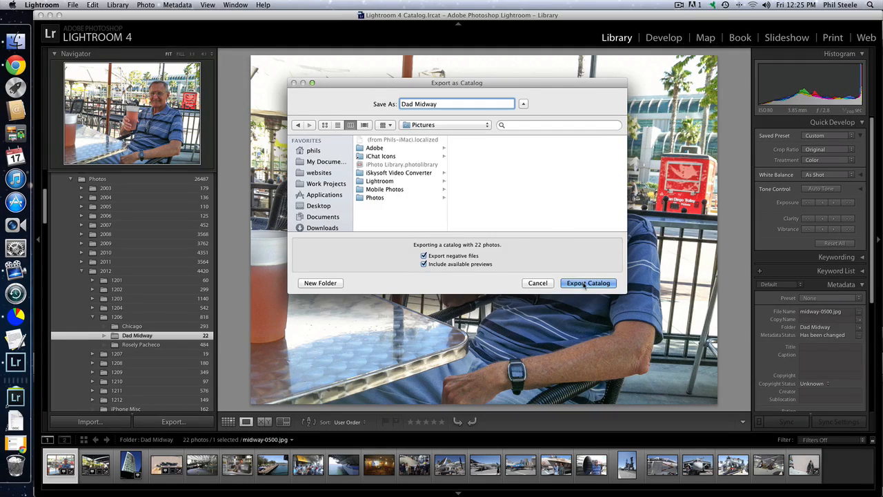
click(584, 283)
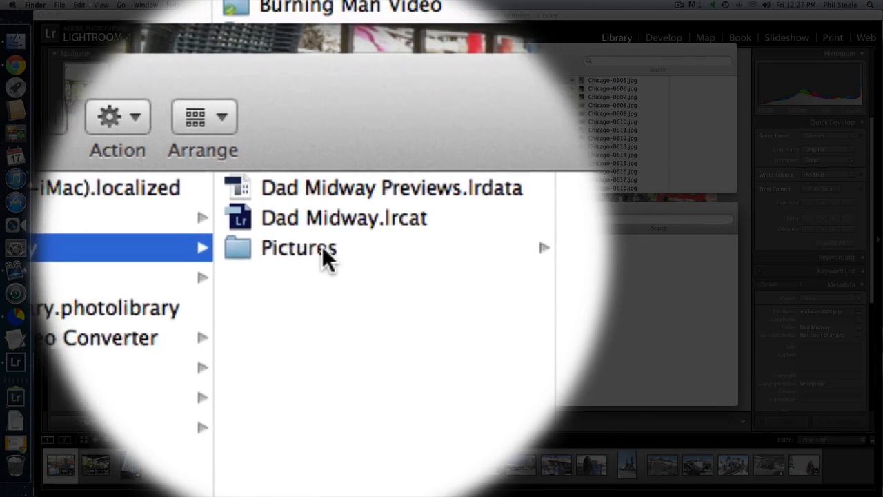
Inspect the exported Dad Midway folder and its Pictures subfolder in Finder, and copy the Dad Midway folder to the other Finder window
click(252, 271)
click(401, 246)
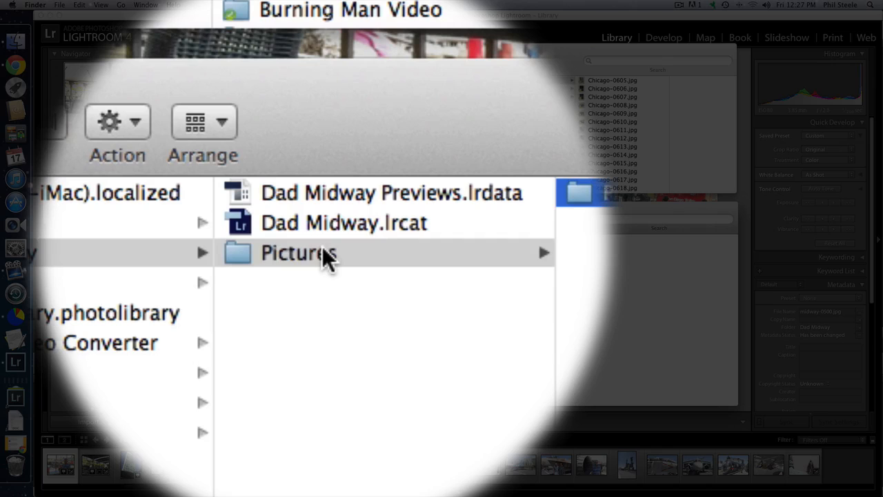
click(322, 249)
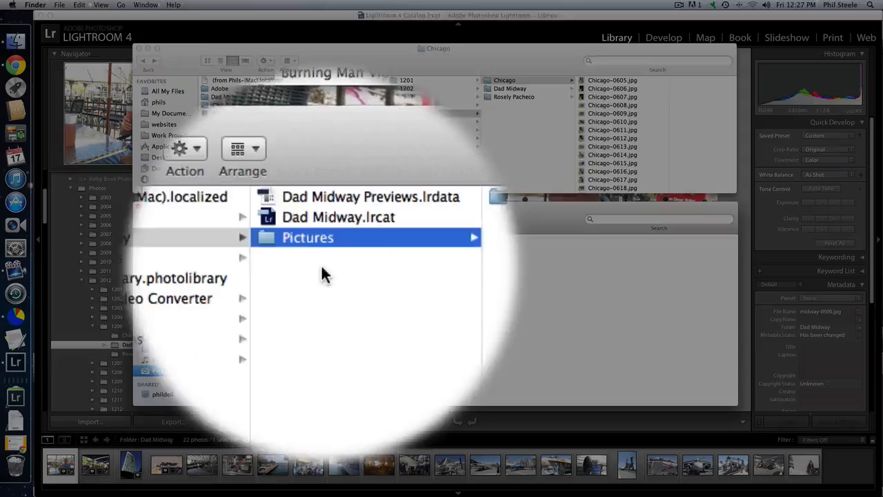
click(230, 255)
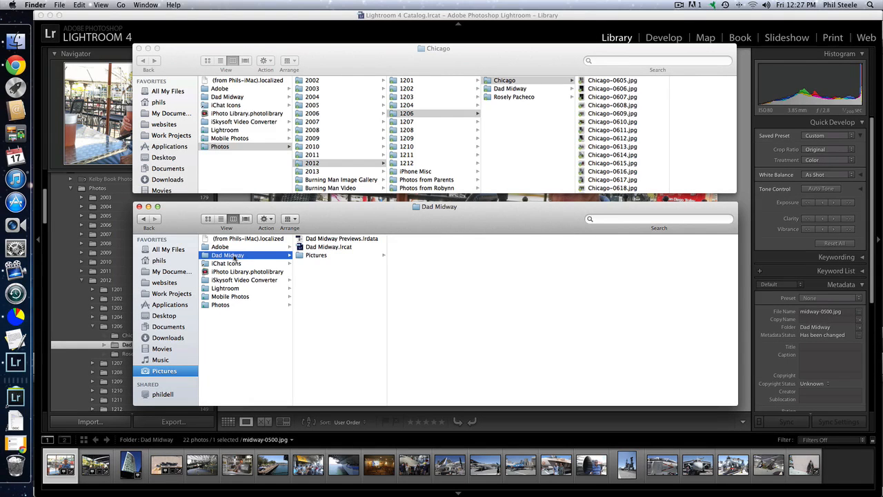
drag(235, 257, 250, 187)
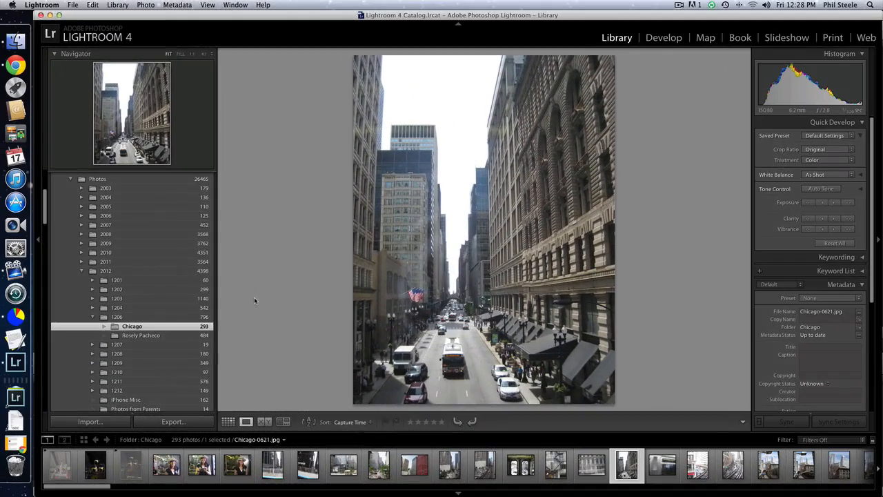
Start an import from another catalog in Lightroom, choosing Dad Midway.lrcat from the Dad Midway folder
click(71, 5)
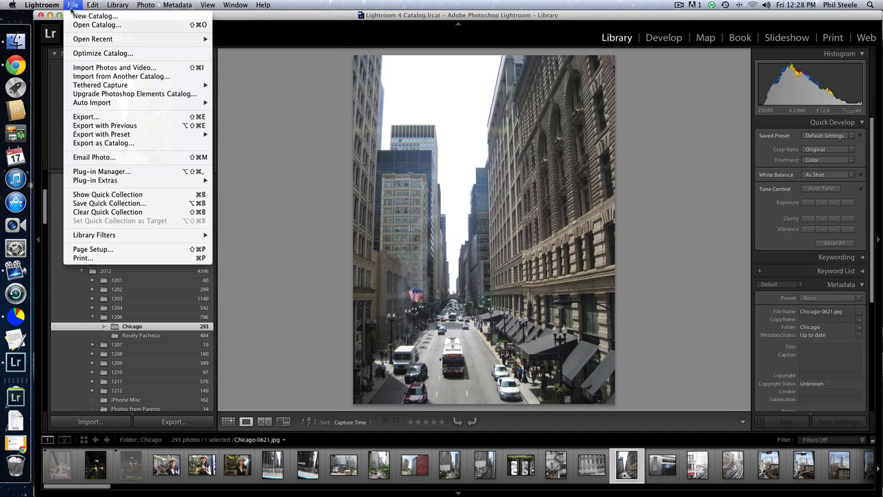
click(69, 77)
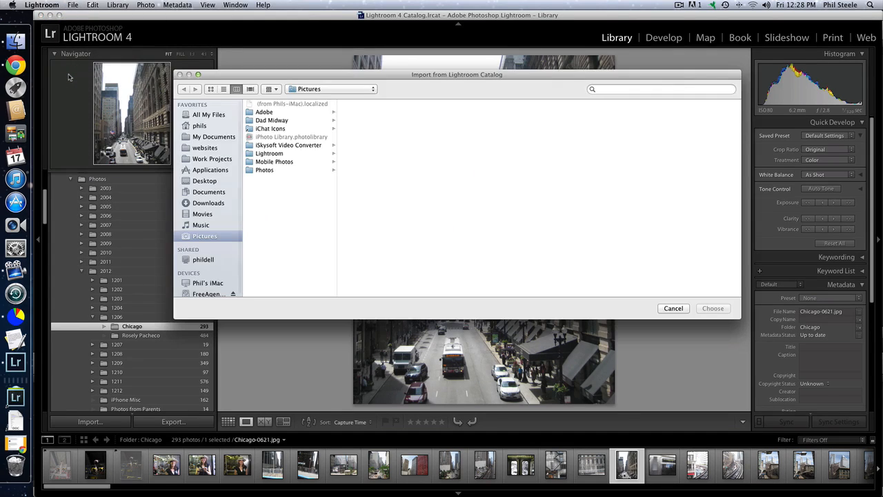
click(265, 120)
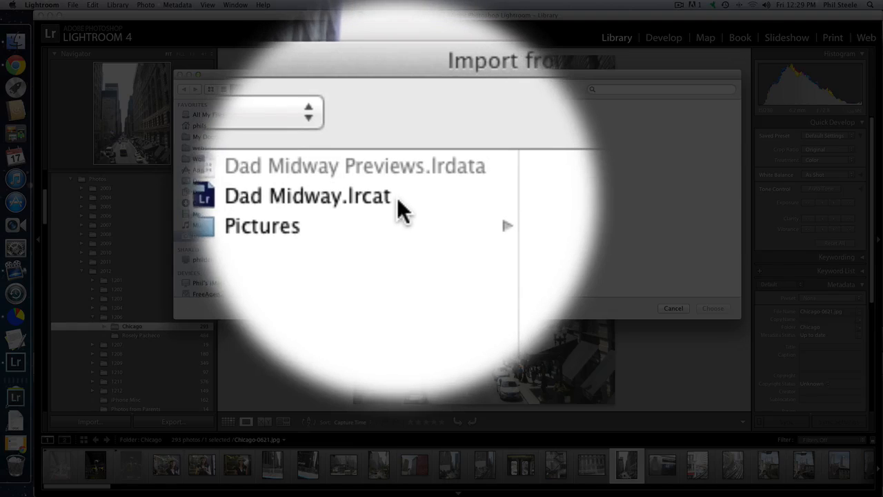
click(391, 116)
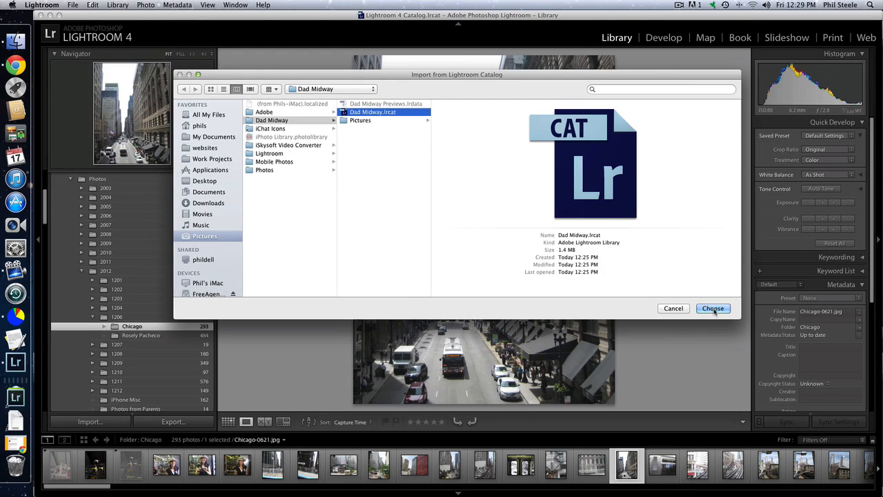
click(713, 308)
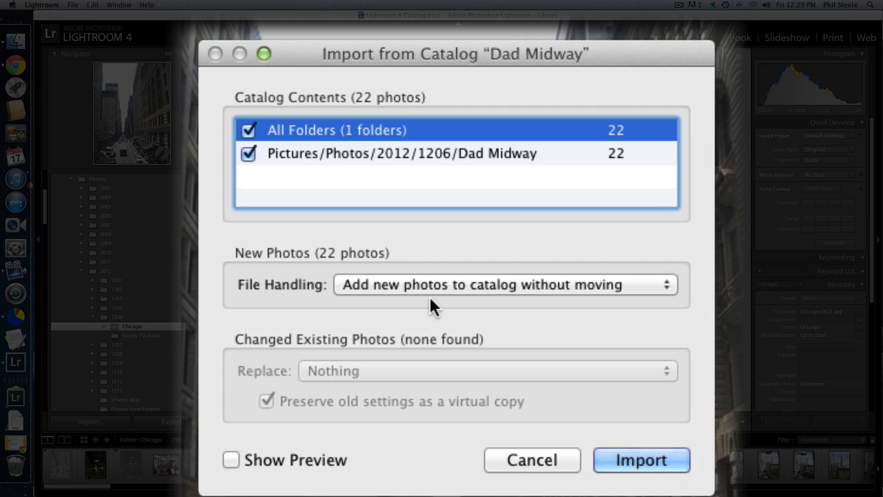
Set file handling to copy new photos to a new location and import, choose the user's home folder as destination, and run the import
click(669, 281)
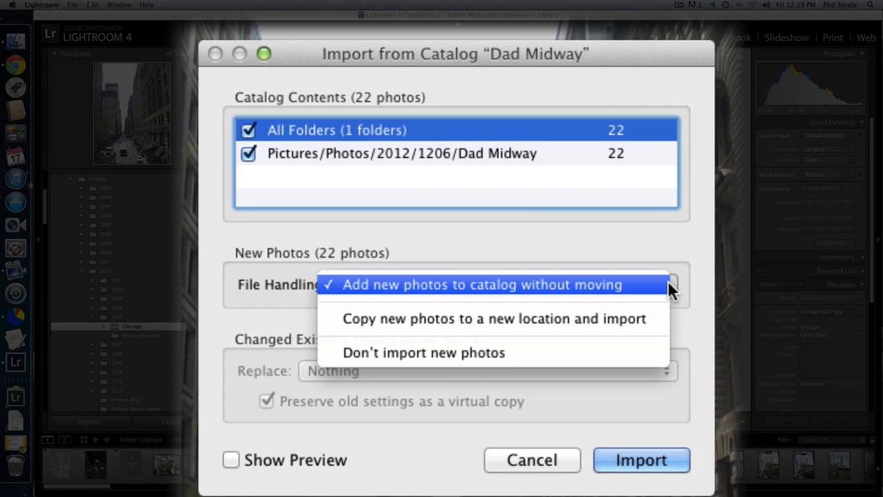
click(620, 317)
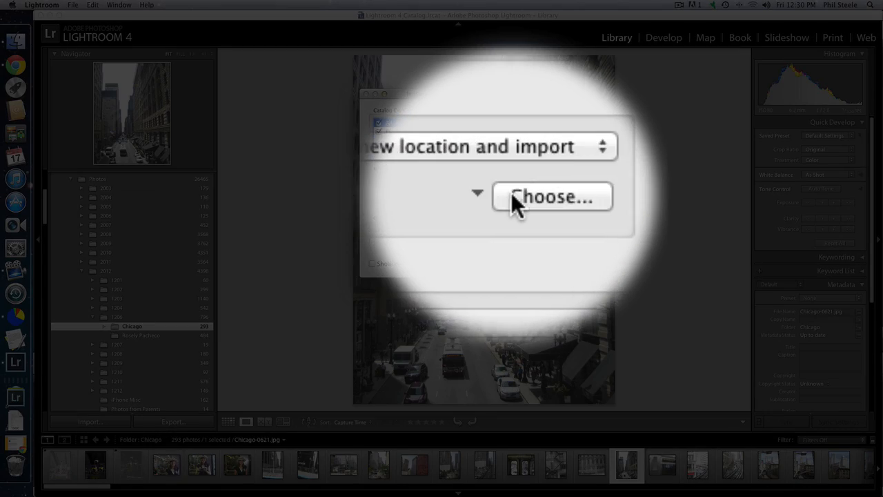
click(511, 192)
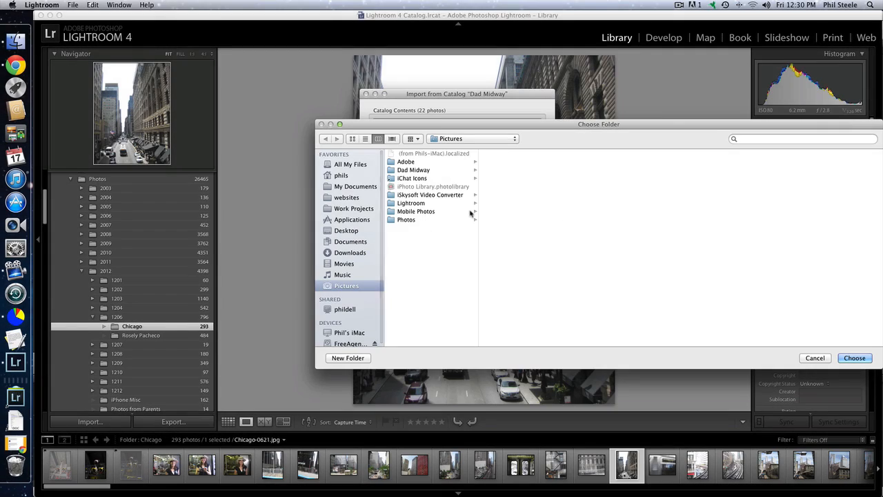
click(354, 178)
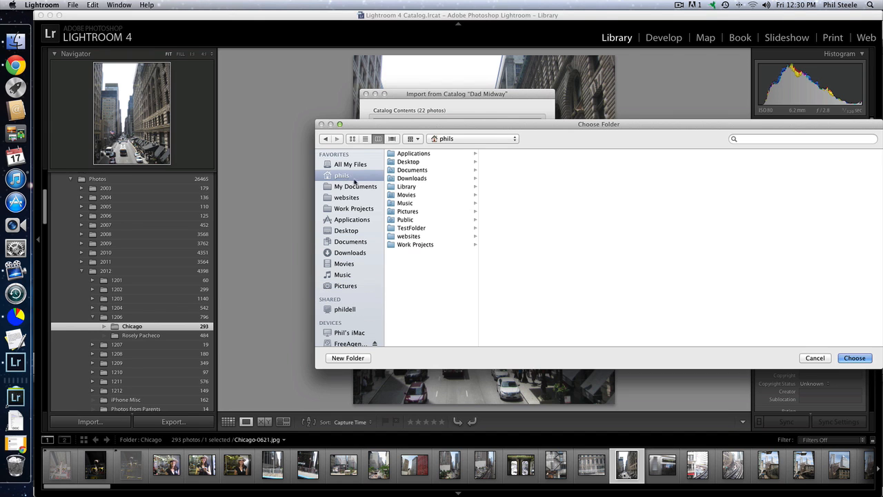
click(851, 358)
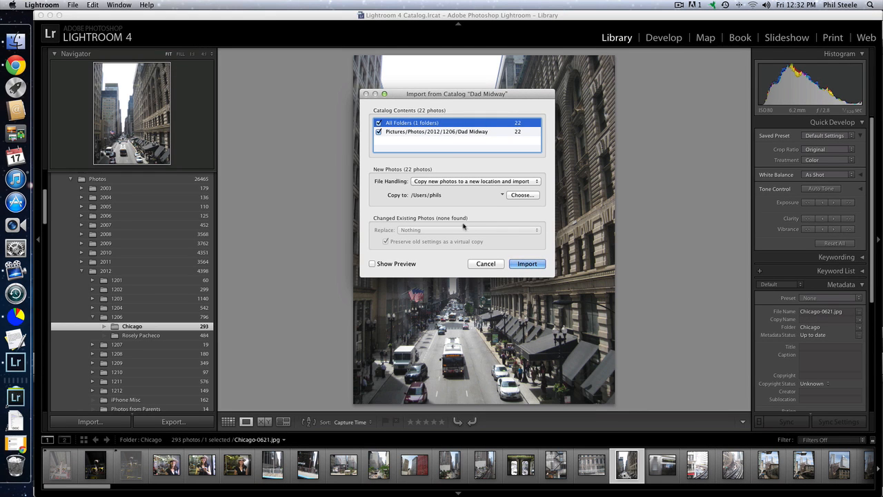
click(520, 264)
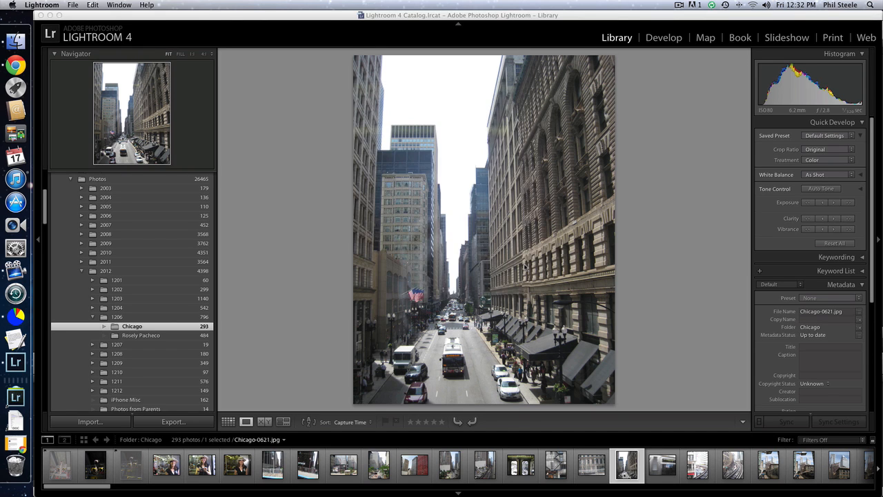